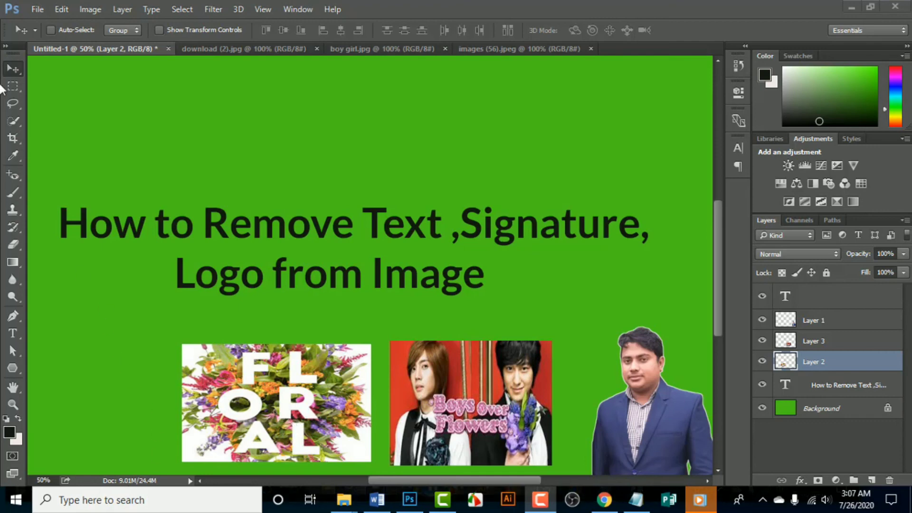
# - In download (2).jpg, select all the white letters of the word FLORAL with the Magic Wand Tool
pyautogui.click(249, 48)
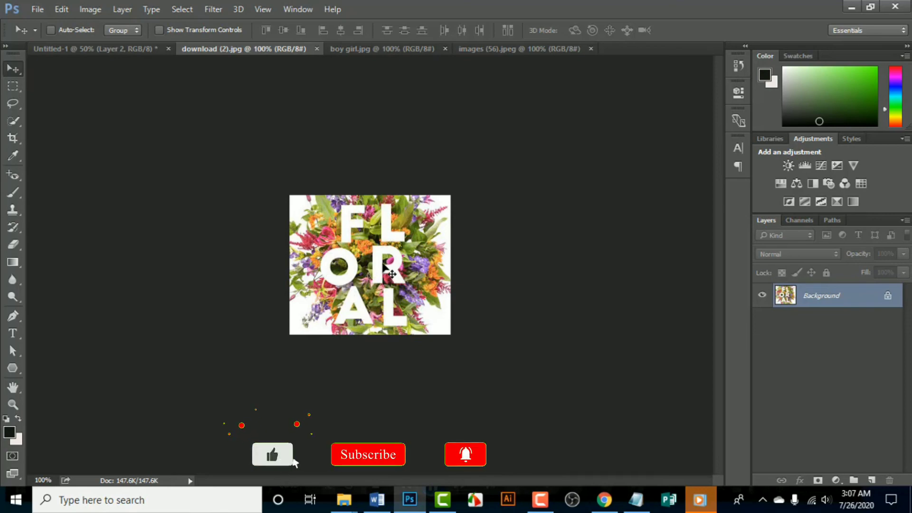
pyautogui.hotkey('ctrl', '+')
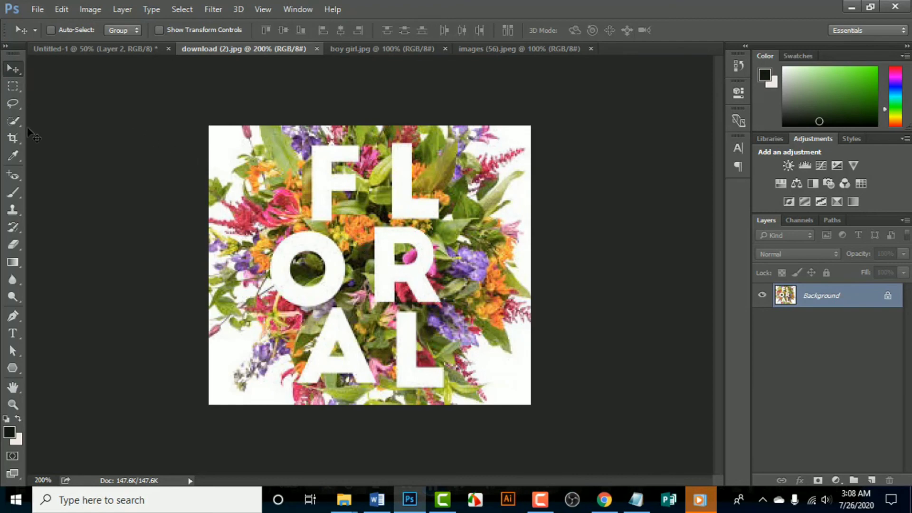
pyautogui.click(9, 121)
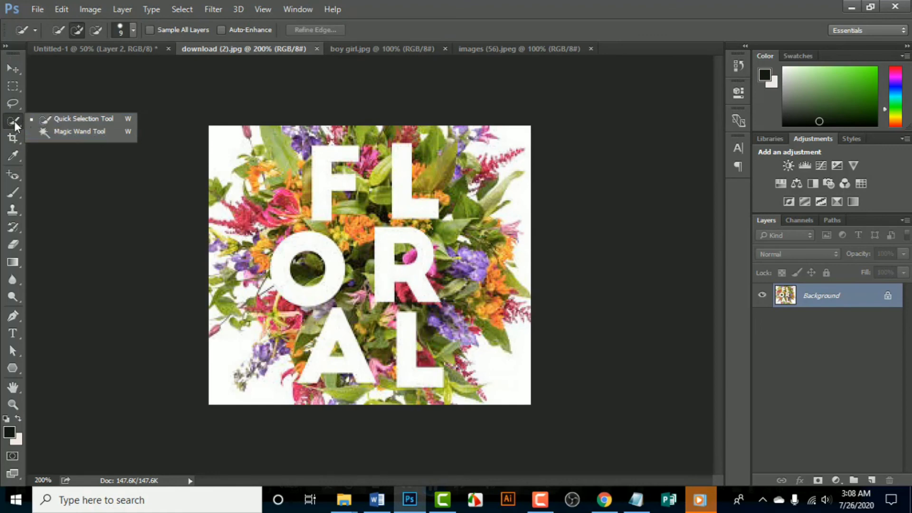
pyautogui.click(75, 131)
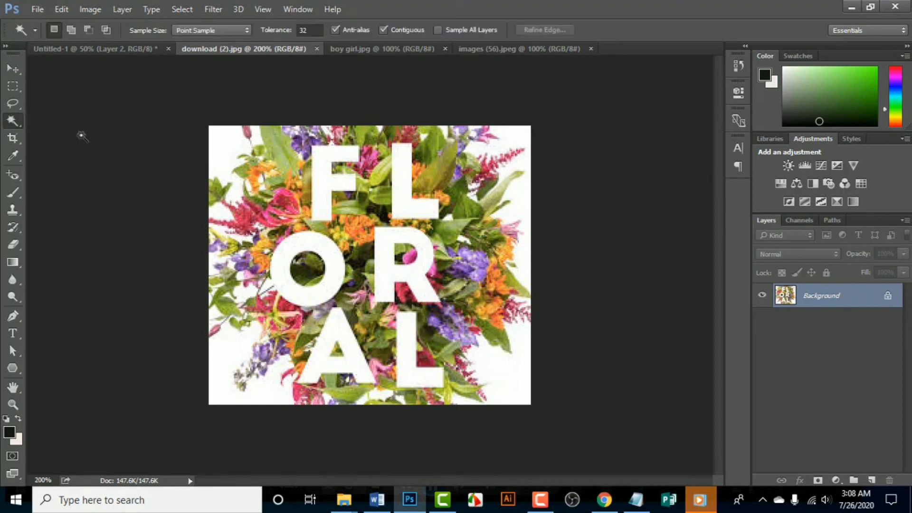
pyautogui.keyDown('shift'); pyautogui.click(294, 245); pyautogui.keyUp('shift')
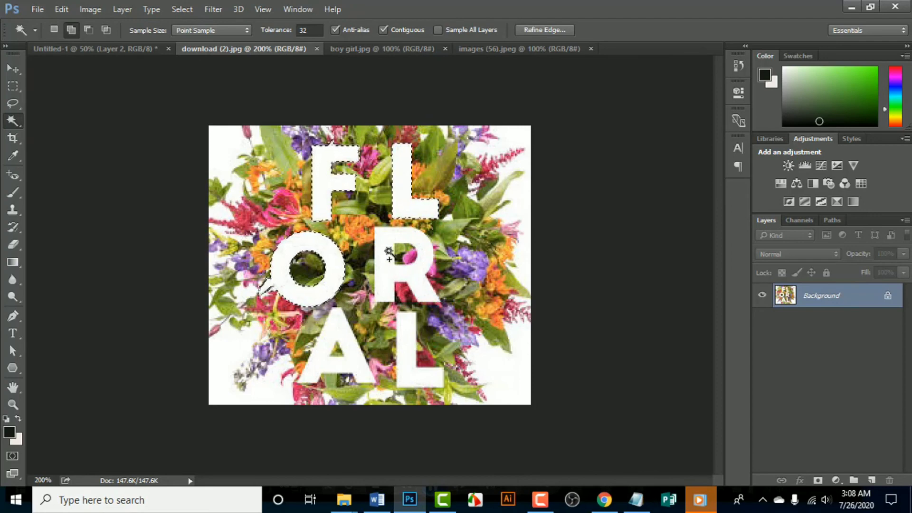
pyautogui.click(418, 370)
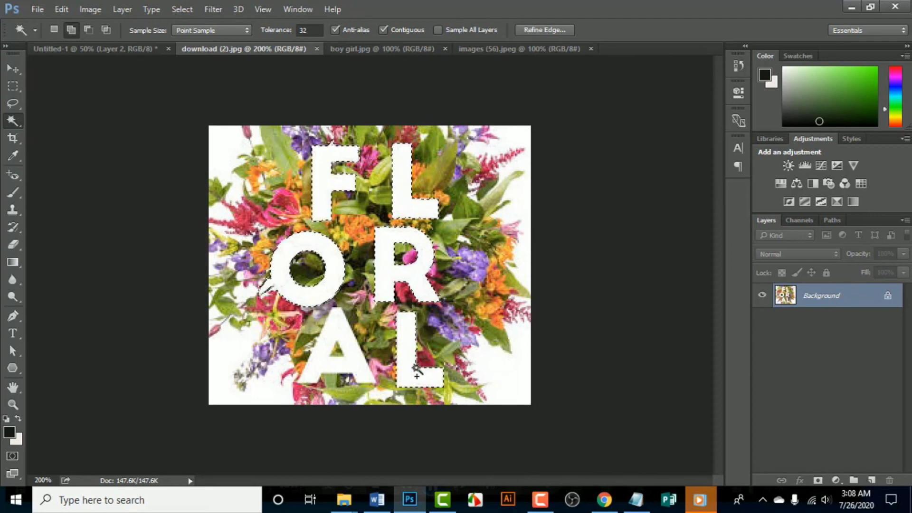
pyautogui.keyDown('shift'); pyautogui.click(339, 365); pyautogui.keyUp('shift')
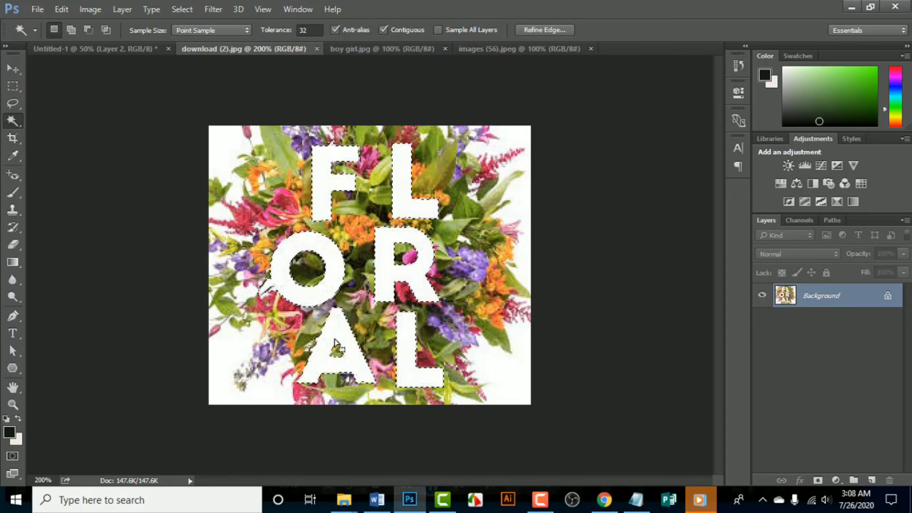
# - Expand the selection around the FLORAL letters by 2 pixels
pyautogui.click(182, 9)
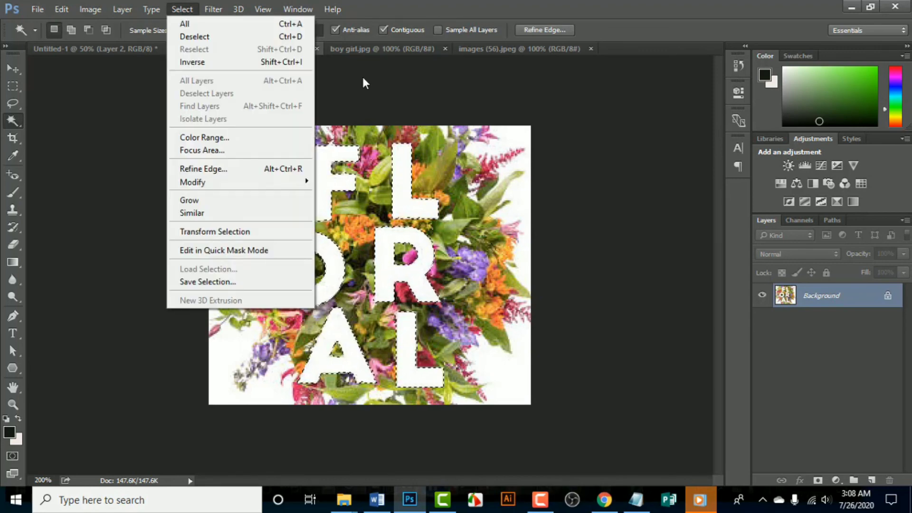
pyautogui.moveTo(175, 7)
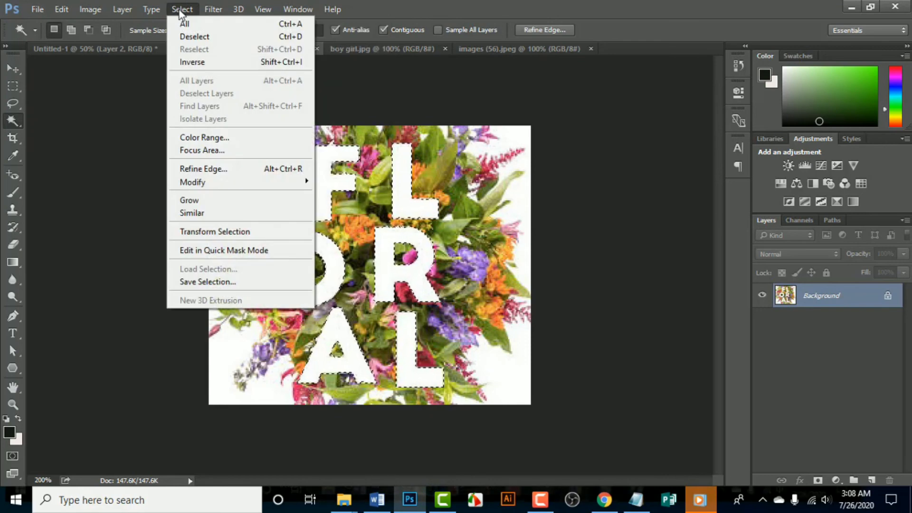
pyautogui.moveTo(233, 184)
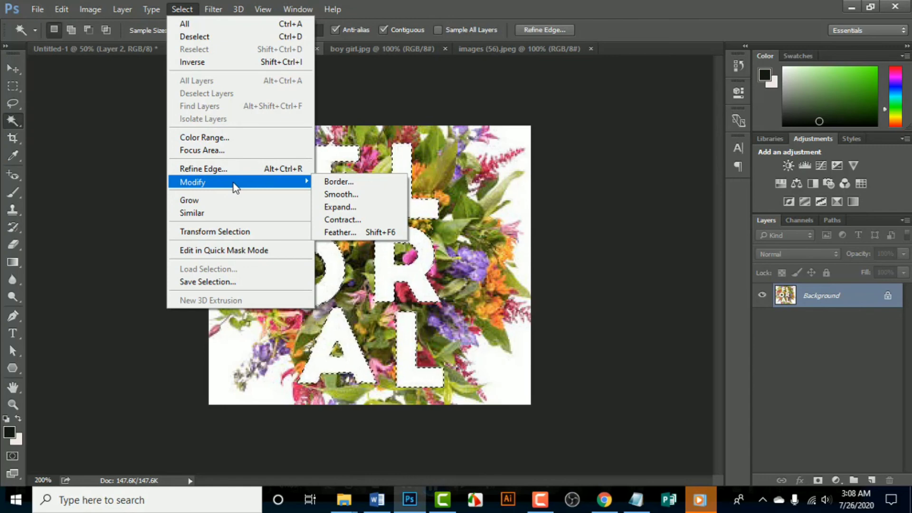
pyautogui.click(368, 208)
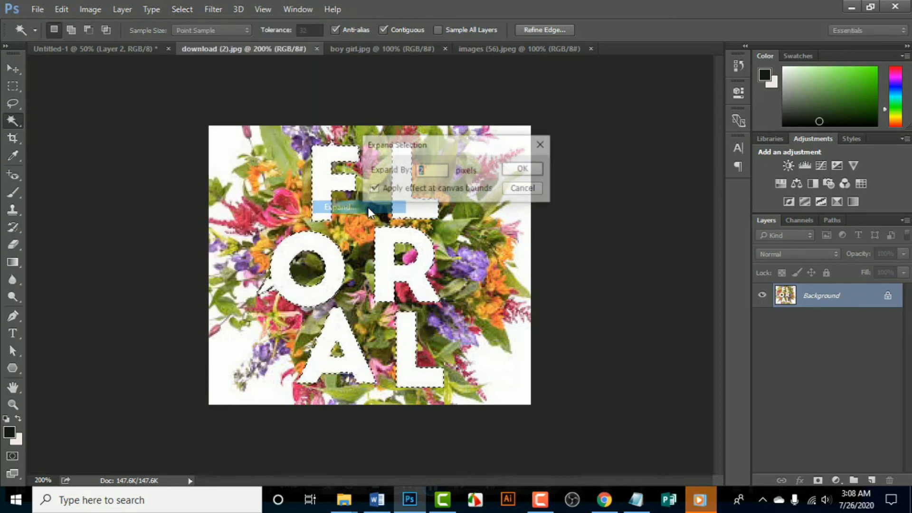
pyautogui.click(438, 170)
pyautogui.press('BackSpace')
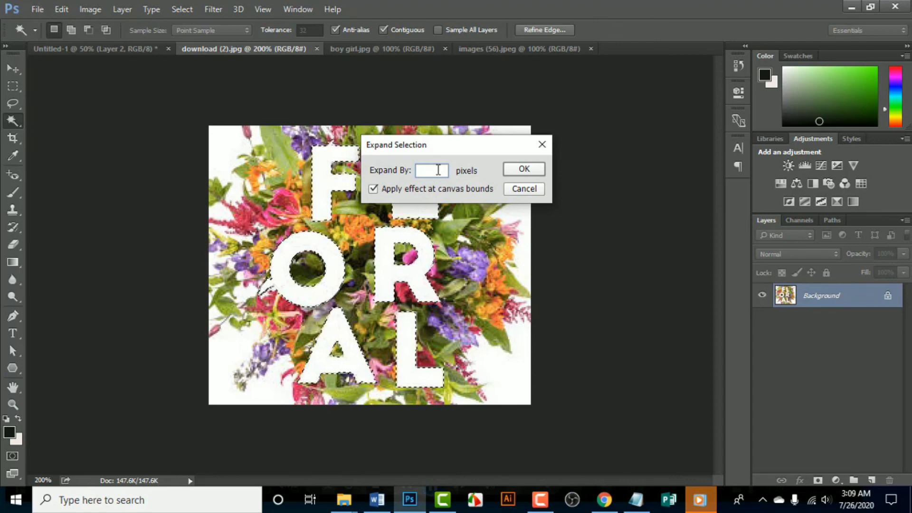
pyautogui.write('2')
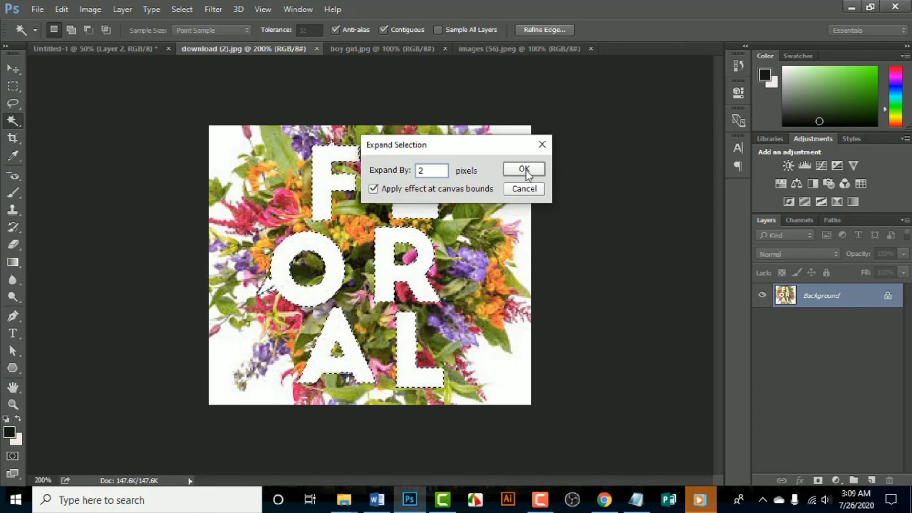
pyautogui.click(524, 170)
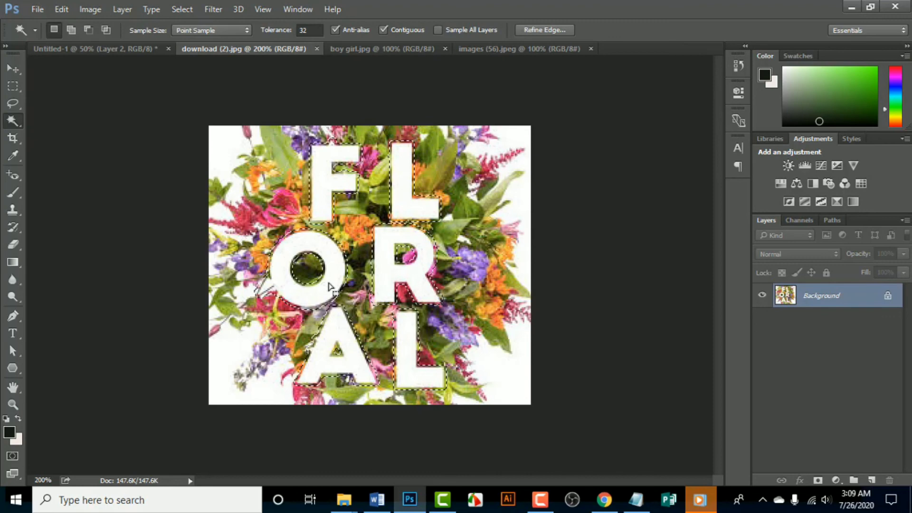
# - Fill the selected FLORAL letters with Content-Aware contents and clear the selection
pyautogui.hotkey('shift', 'BackSpace')
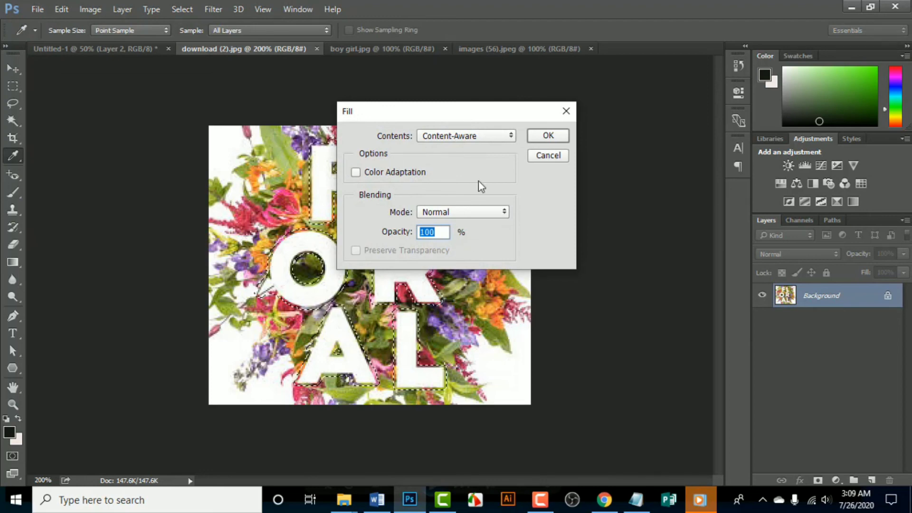
pyautogui.click(465, 137)
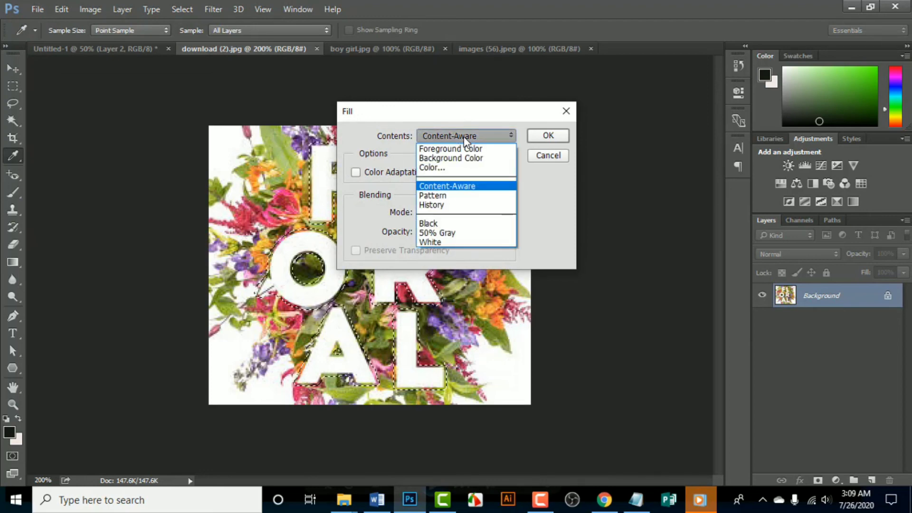
pyautogui.click(549, 210)
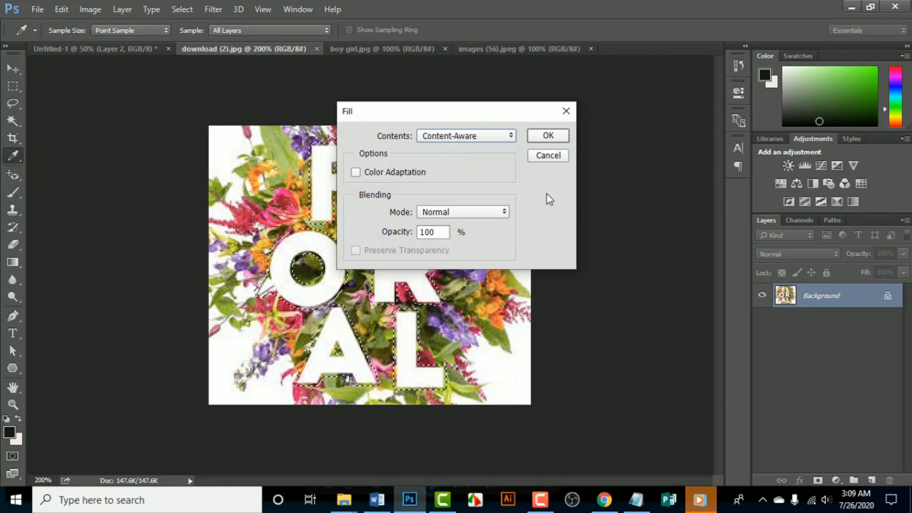
pyautogui.click(548, 137)
pyautogui.press('w')
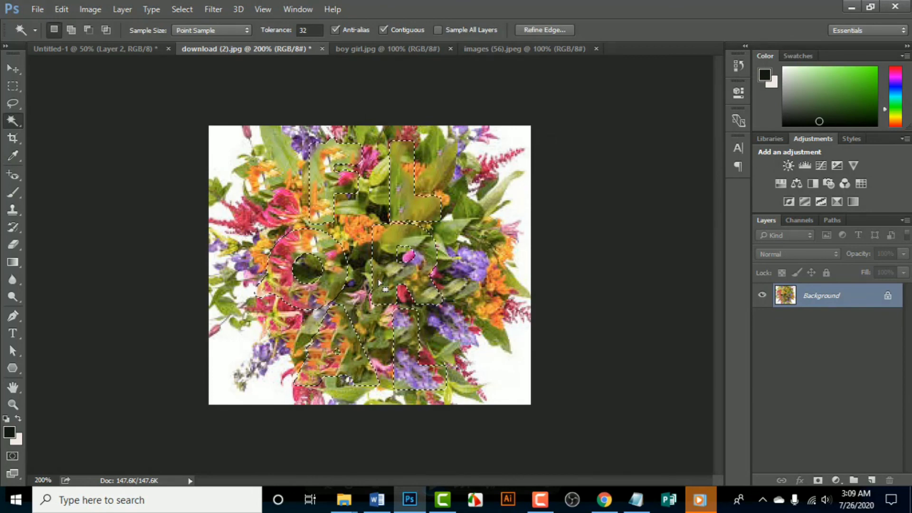
pyautogui.hotkey('ctrl', 'd')
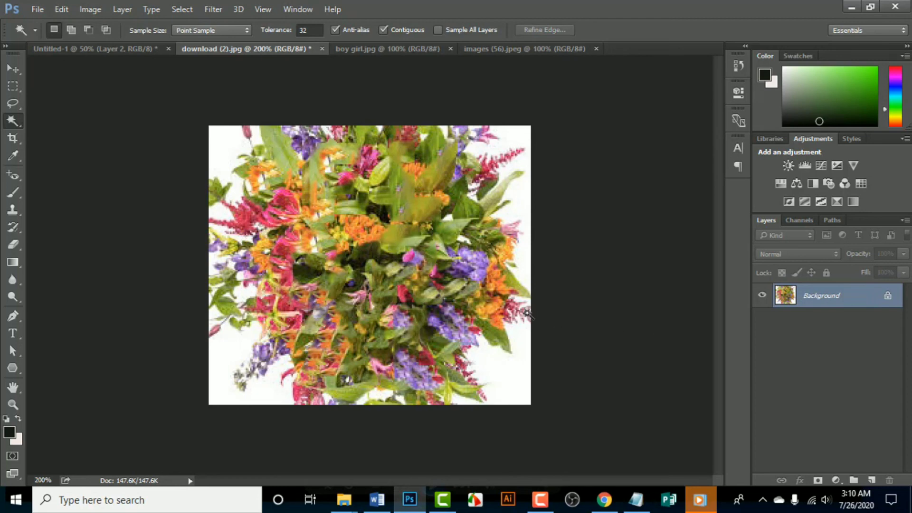
# - In boy girl.jpg, select all the pink letters of the "Boys Over Flowers" title with the Magic Wand Tool
pyautogui.click(378, 51)
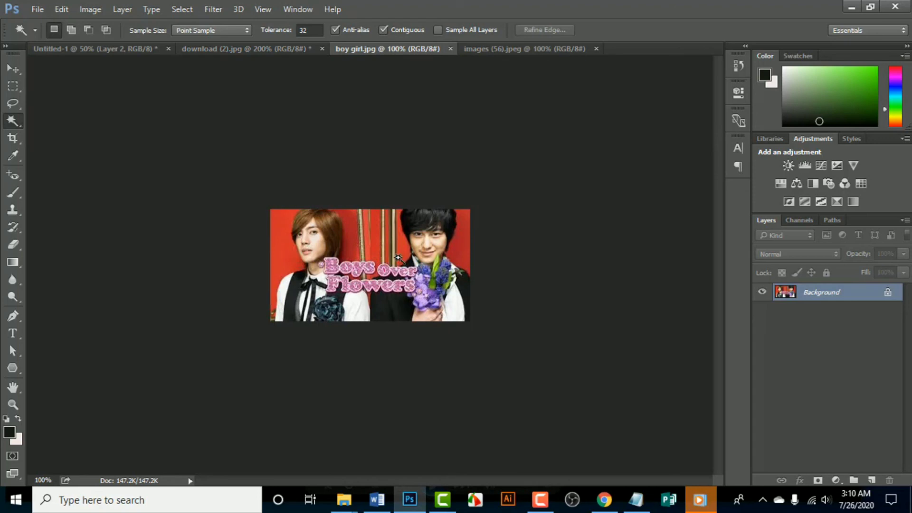
pyautogui.hotkey('ctrl', '+')
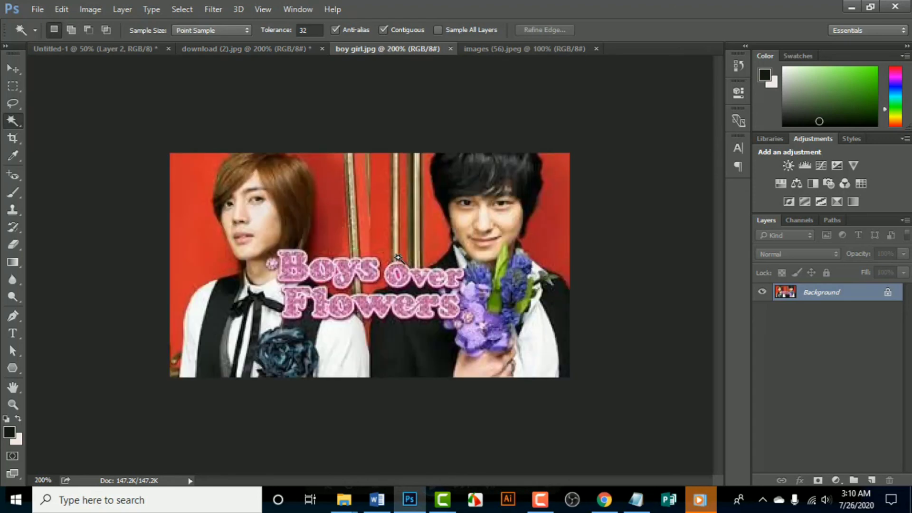
pyautogui.hotkey('ctrl', '+')
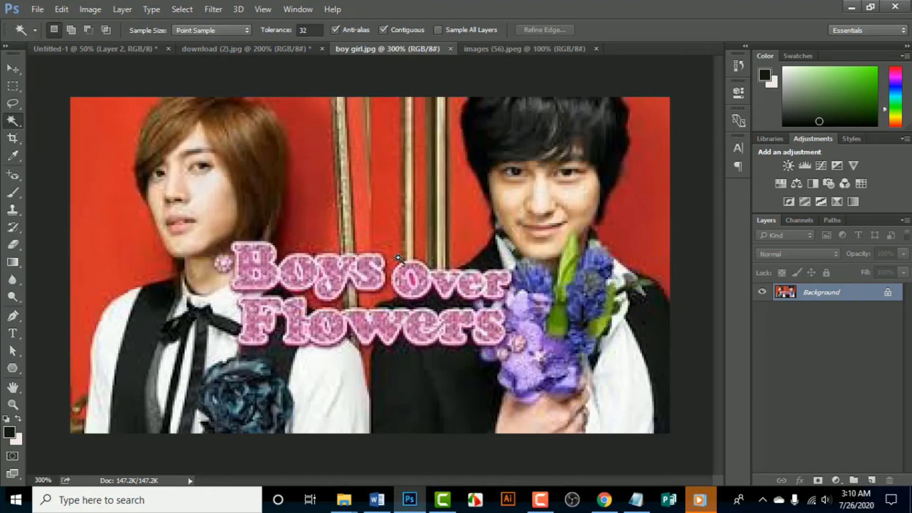
pyautogui.rightClick(12, 123)
pyautogui.click(65, 129)
pyautogui.keyDown('shift'); pyautogui.click(244, 269); pyautogui.keyUp('shift')
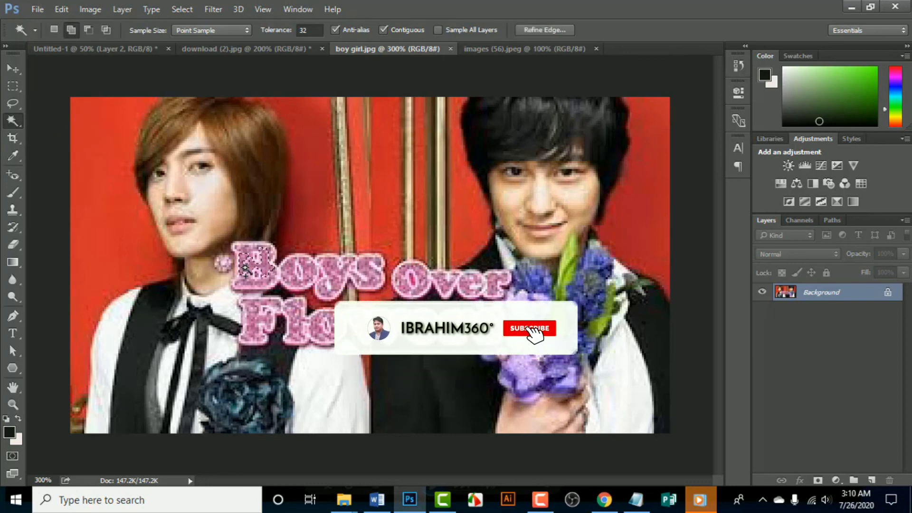
pyautogui.keyDown('shift'); pyautogui.click(297, 280); pyautogui.keyUp('shift')
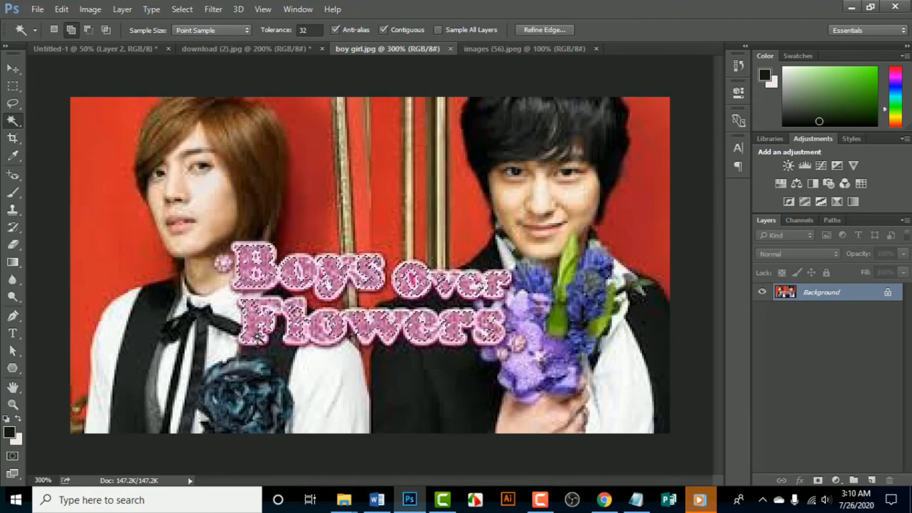
pyautogui.keyDown('shift'); pyautogui.click(295, 321); pyautogui.keyUp('shift')
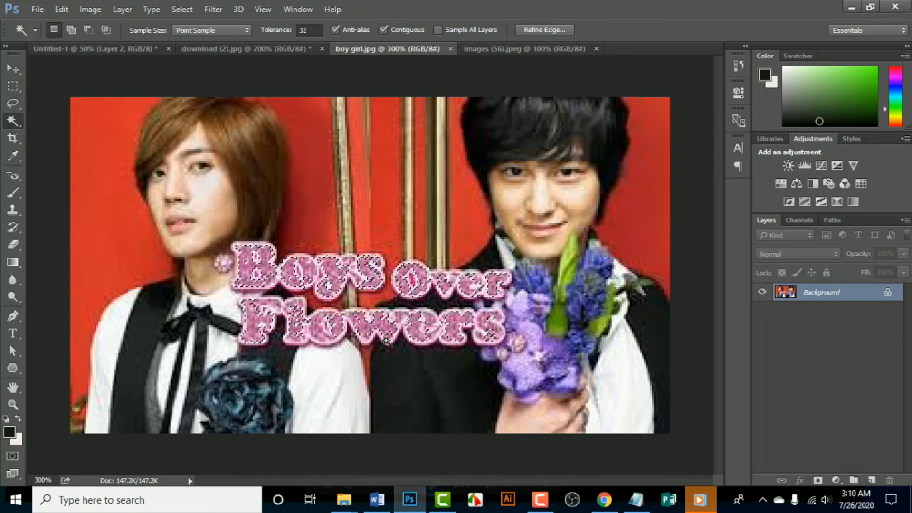
pyautogui.press('shift')
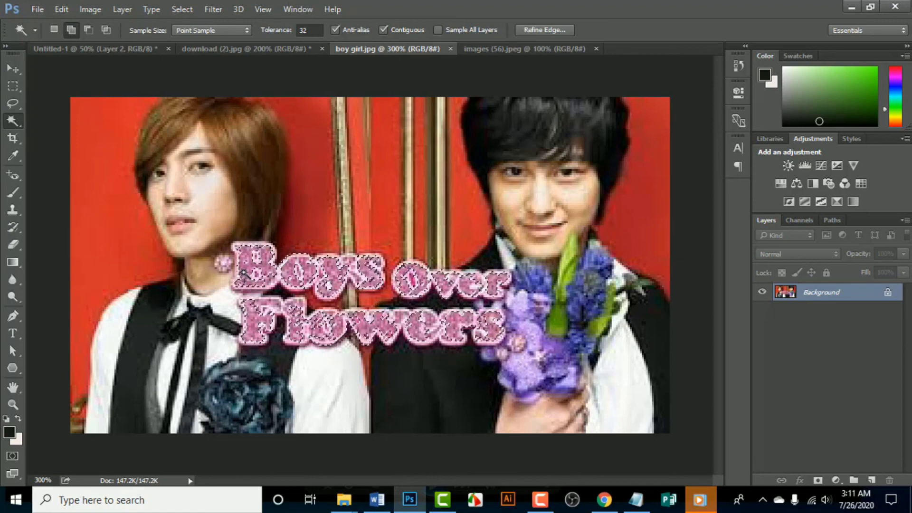
# - Expand the selection around the "Boys Over Flowers" letters by 3 pixels
pyautogui.click(183, 7)
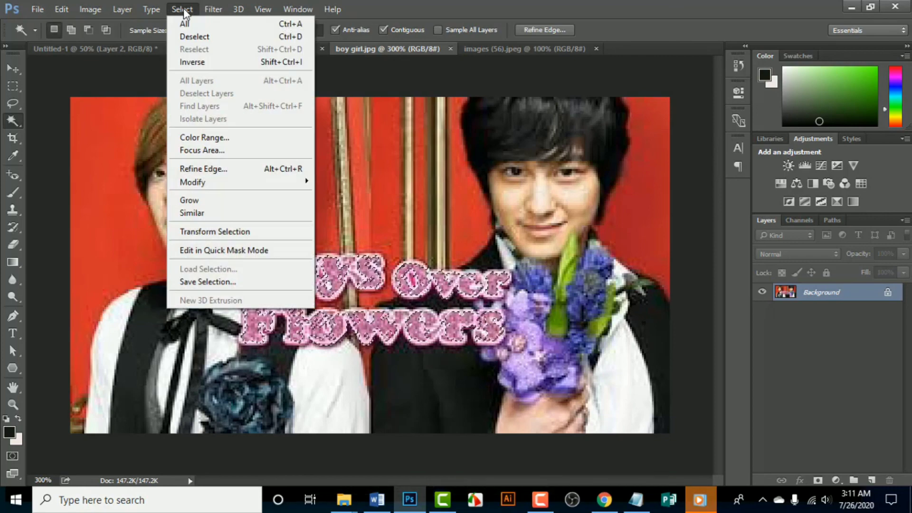
pyautogui.moveTo(197, 183)
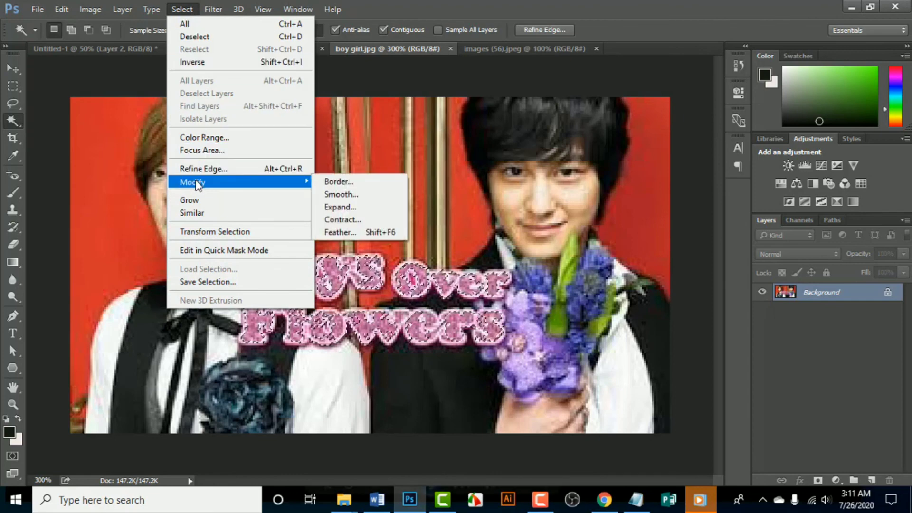
pyautogui.click(333, 210)
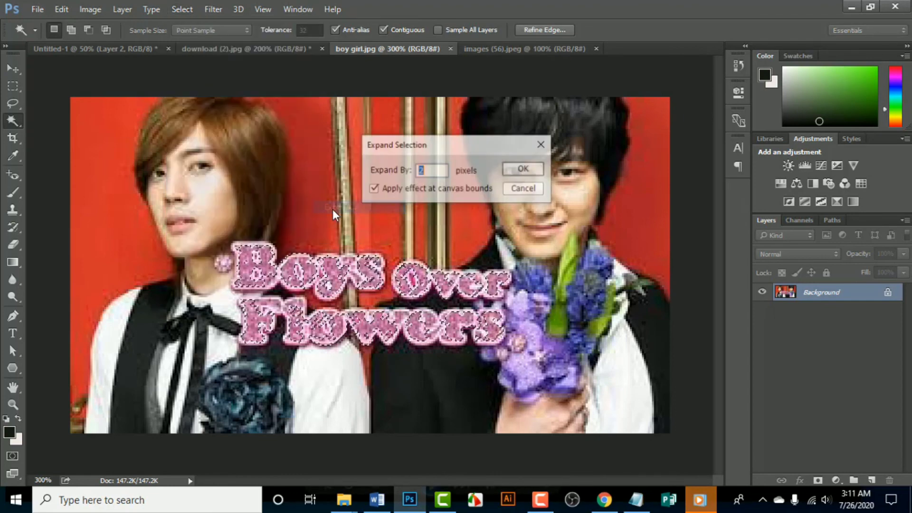
pyautogui.click(435, 170)
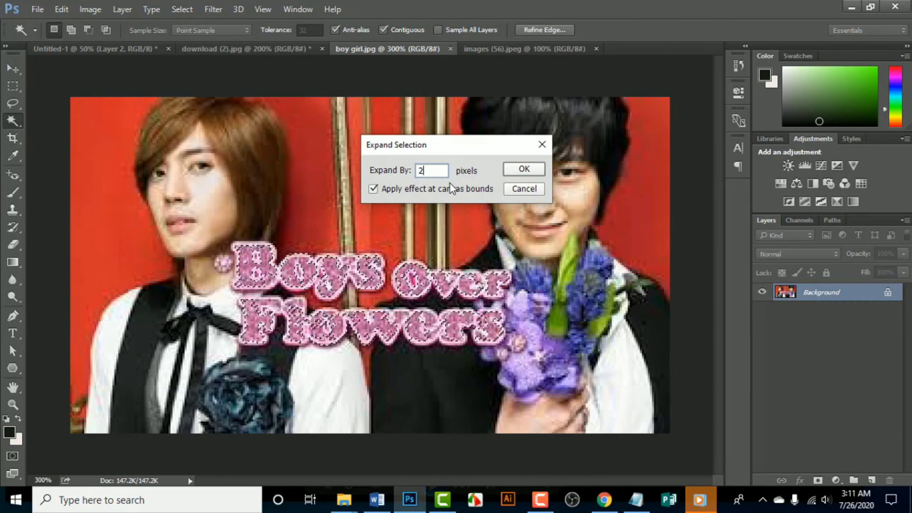
pyautogui.press('BackSpace')
pyautogui.write('3')
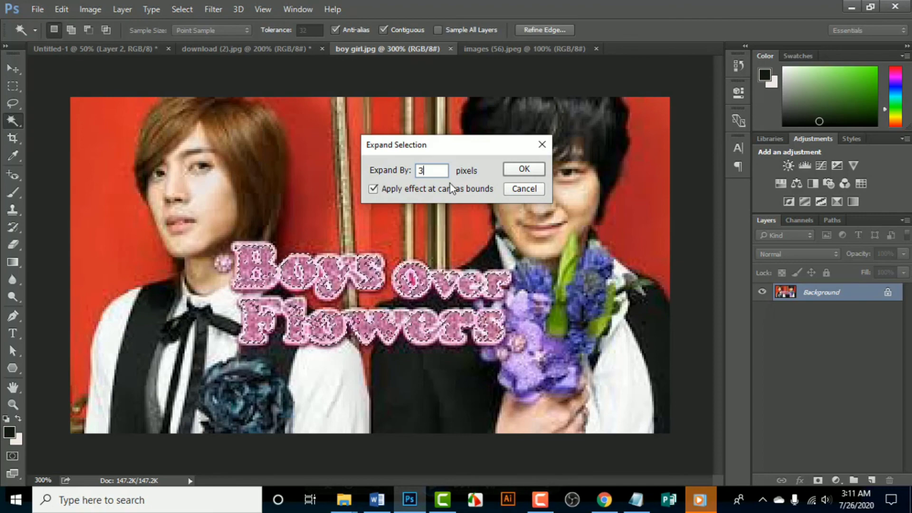
pyautogui.click(525, 170)
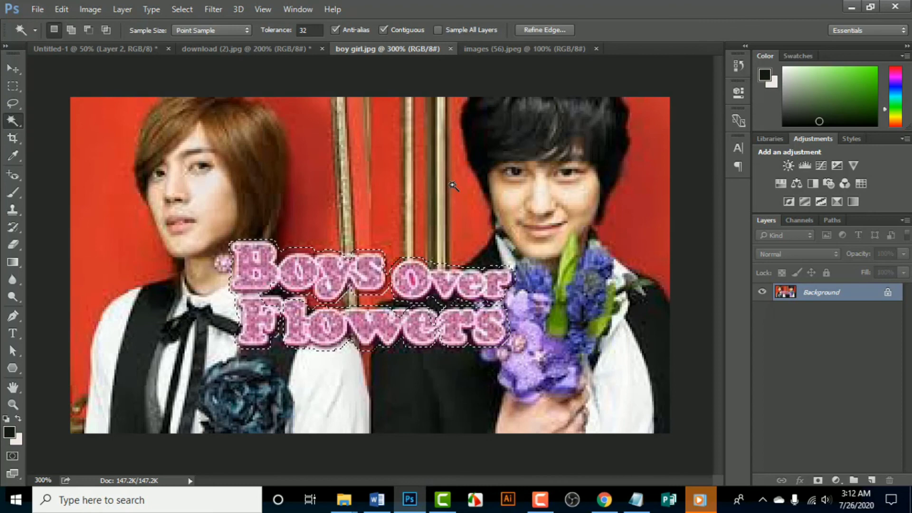
# - Fill the selected "Boys Over Flowers" title with Content-Aware contents and clear the selection
pyautogui.hotkey('shift', 'F5')
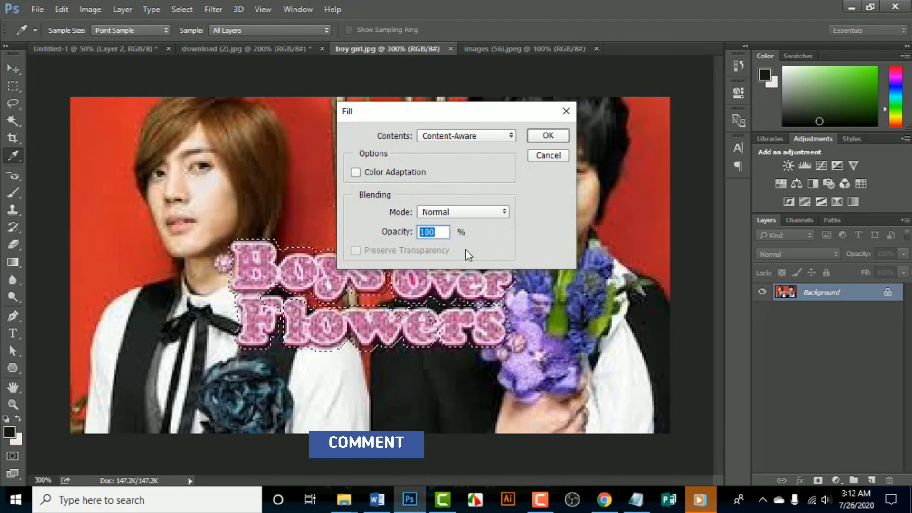
pyautogui.click(548, 137)
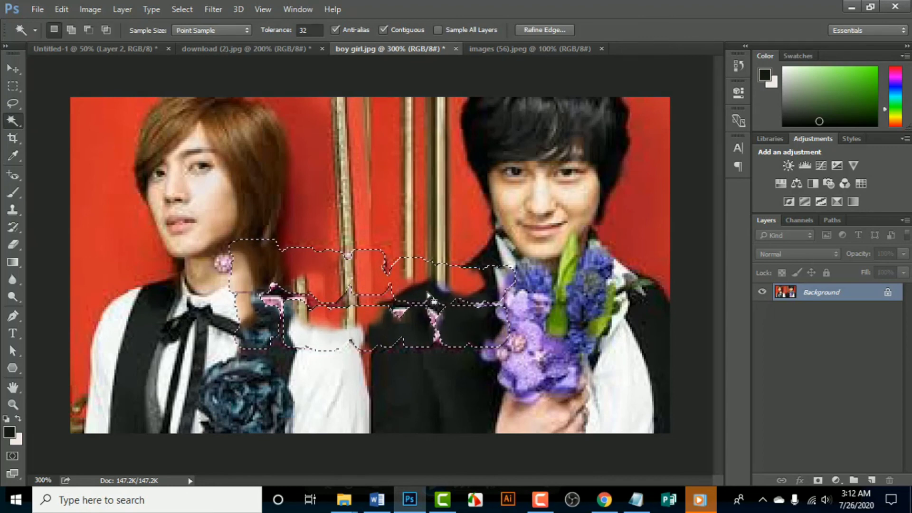
pyautogui.hotkey('ctrl', 'd')
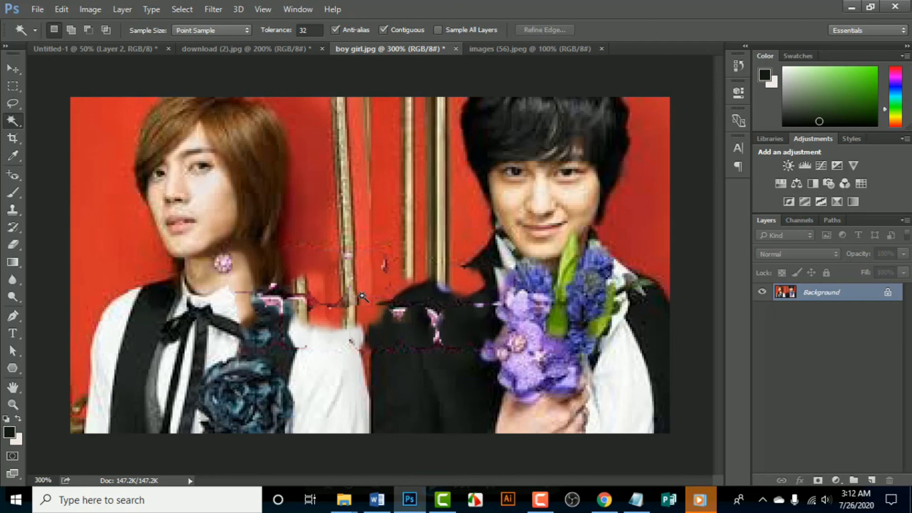
# - Switch to the freehand Lasso Tool for boy girl.jpg
pyautogui.hotkey('ctrl', '-')
pyautogui.hotkey('ctrl', '-')
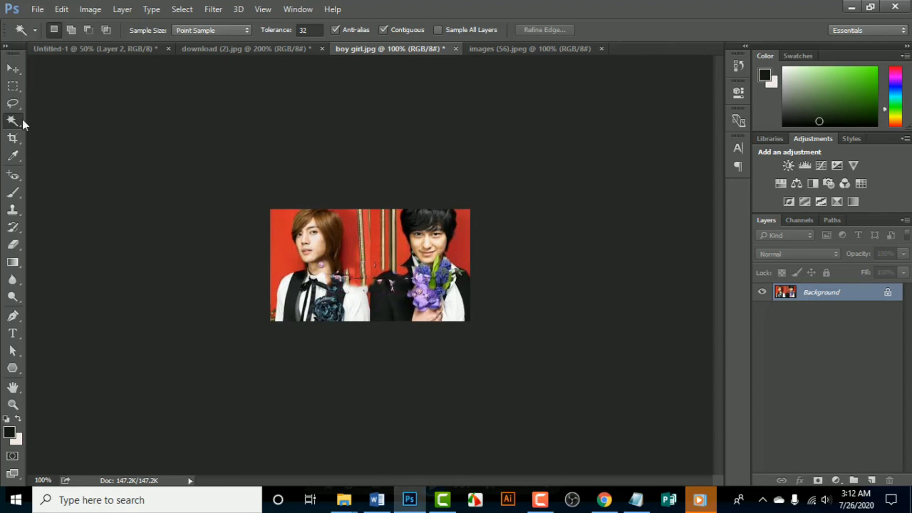
pyautogui.moveTo(12, 104); pyautogui.dragTo(63, 103)
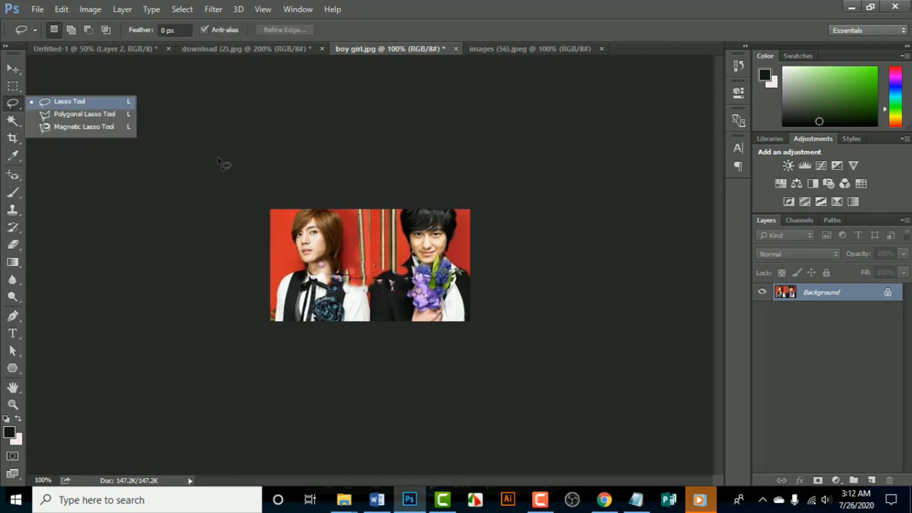